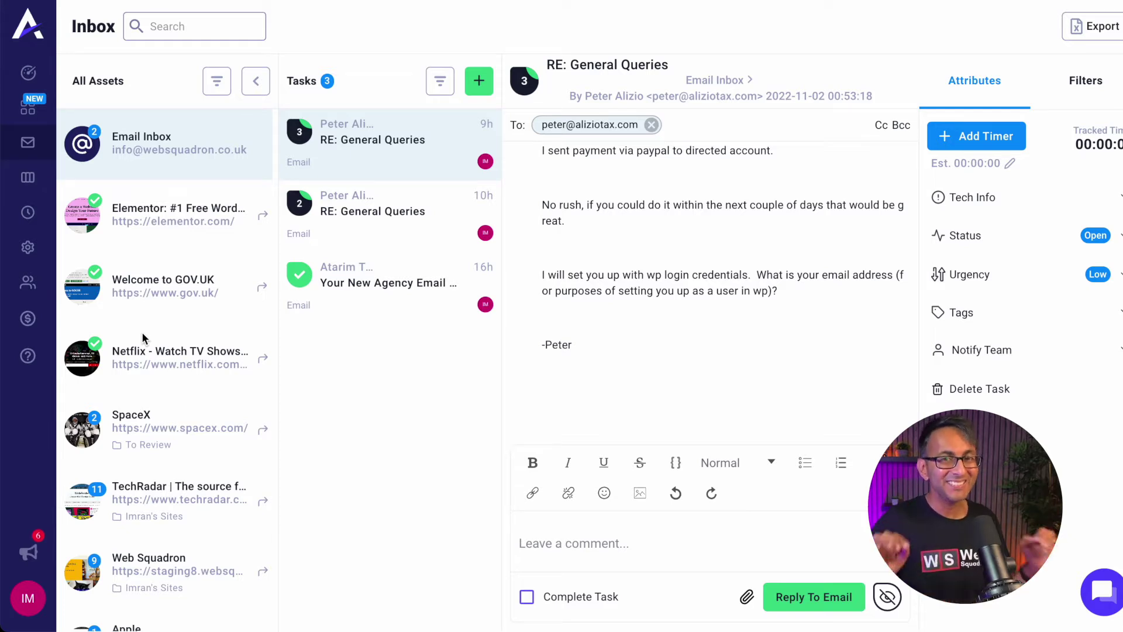
Step: Relaunch the email setup wizard from Settings' Email & Notifications tab via Run Setup Wizard Again
click(30, 249)
click(439, 30)
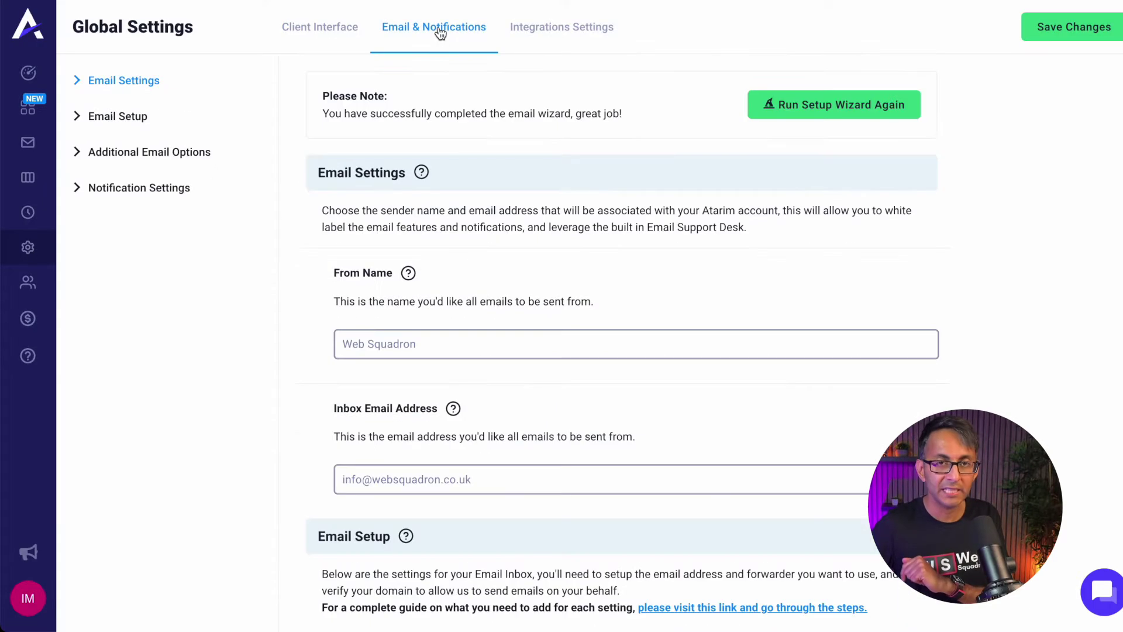
click(888, 117)
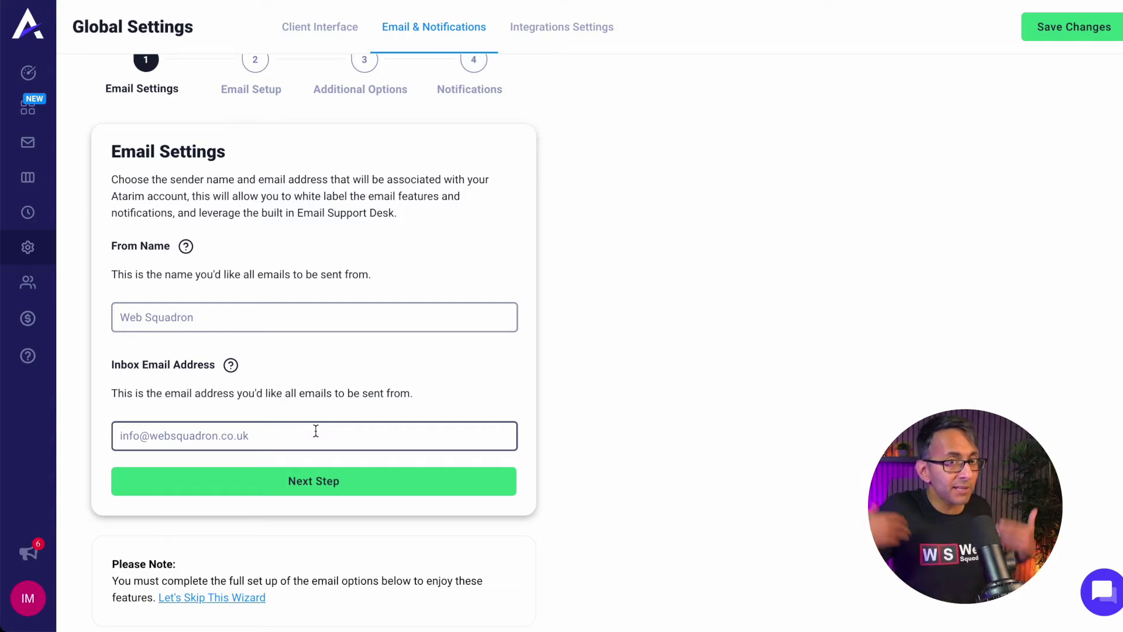
Step: Advance to the Email Setup step and copy Atarim's Forwarding Email Address
click(329, 486)
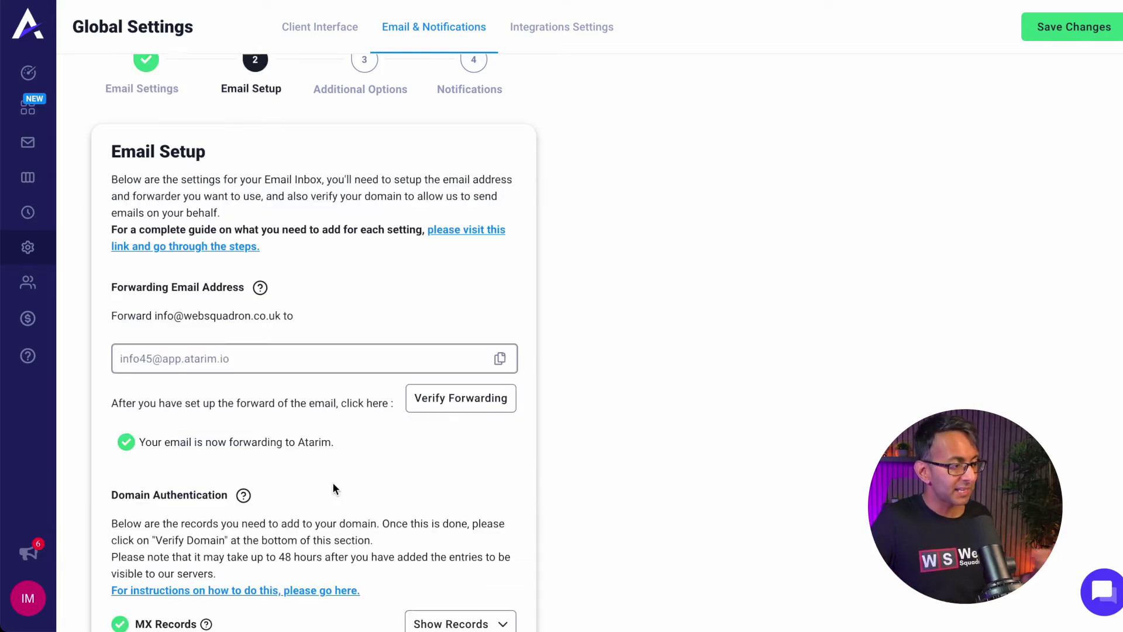
scroll(371, 325, down, 1)
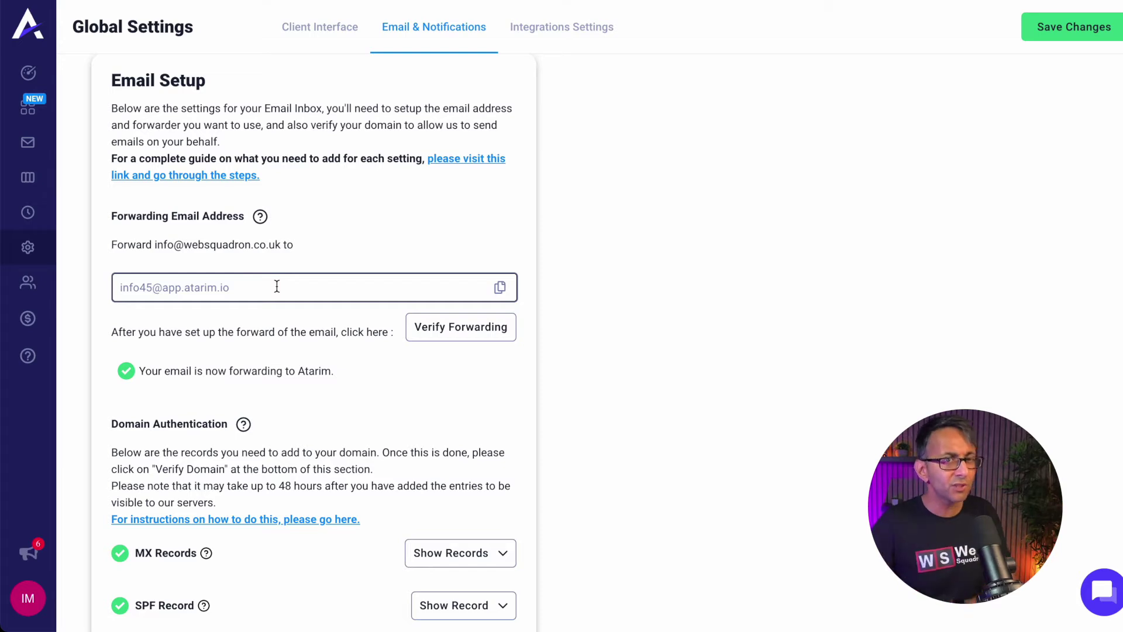
click(501, 288)
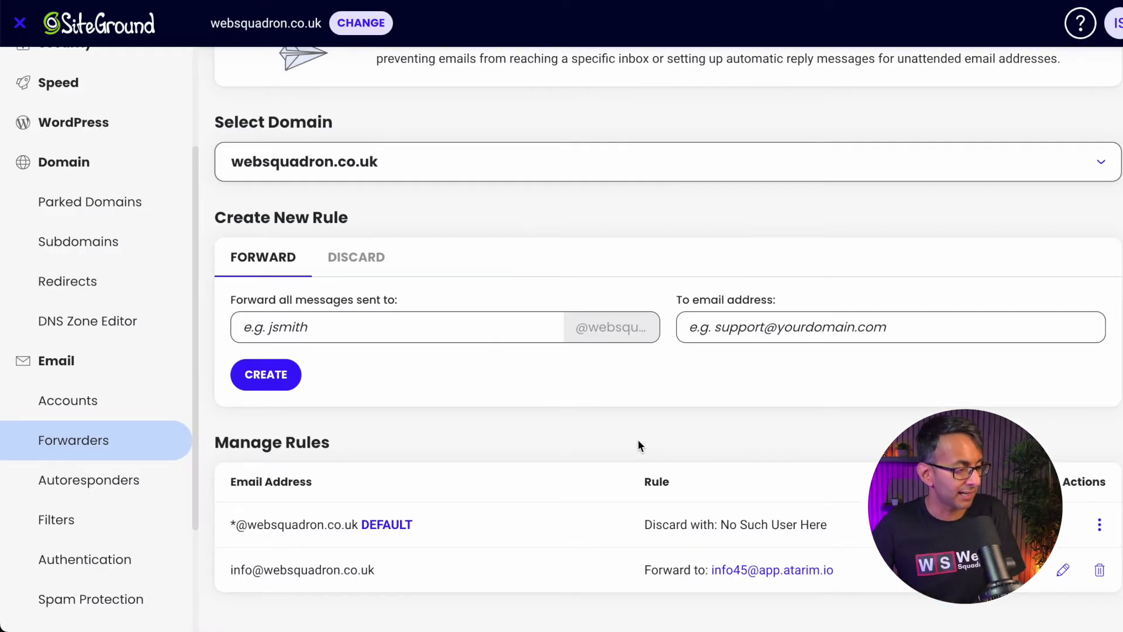
Step: Enter 'info' as the forwarded mailbox and paste the Atarim address as the destination
click(326, 329)
text(info)
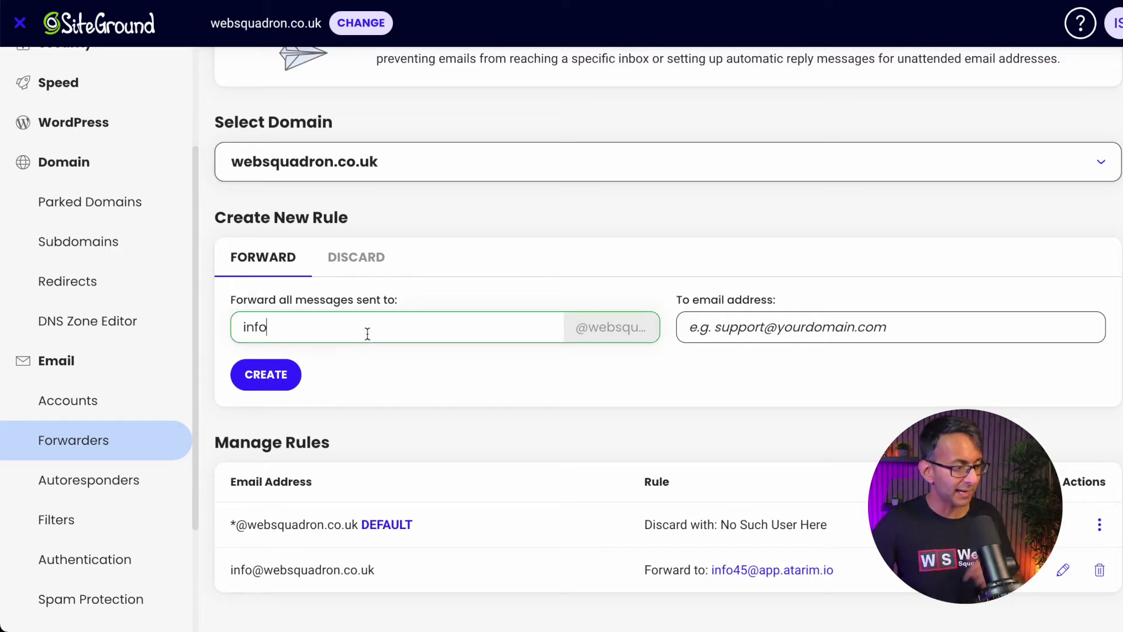
click(731, 321)
key(ctrl+v)
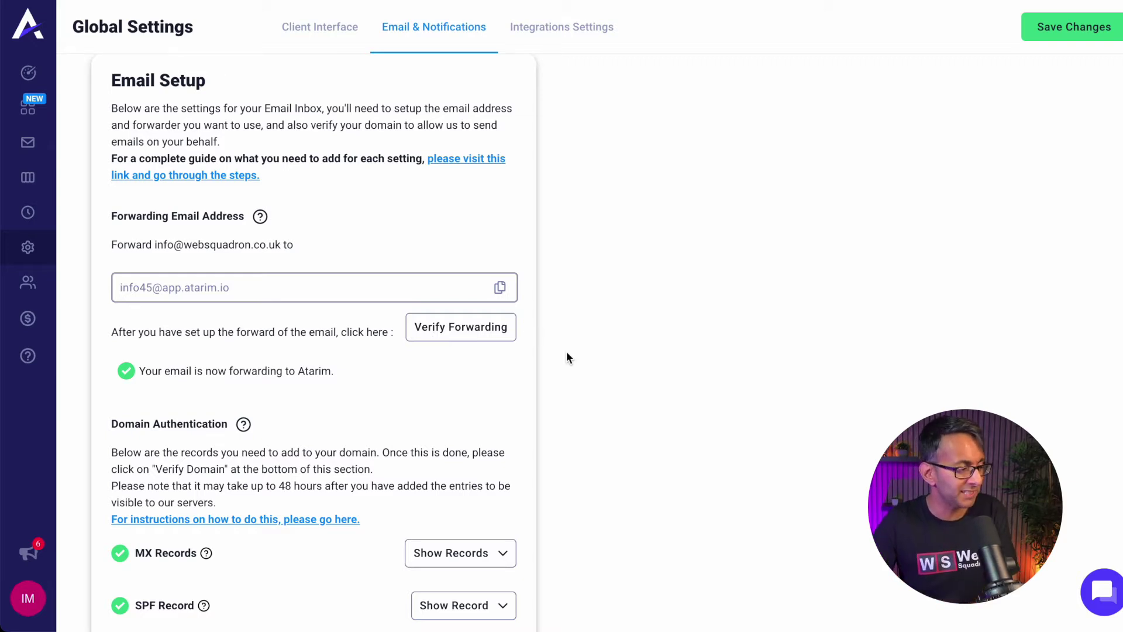
Step: Show the MX records listed under Domain Authentication in the Email Setup step
scroll(554, 334, down, 4)
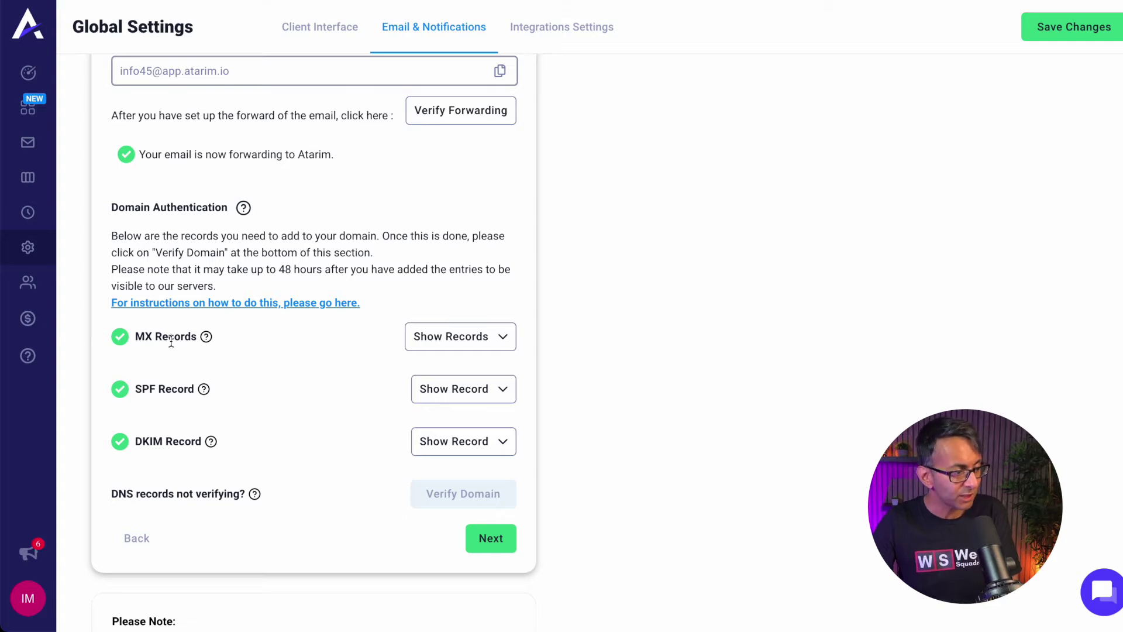
mouse_move(210, 439)
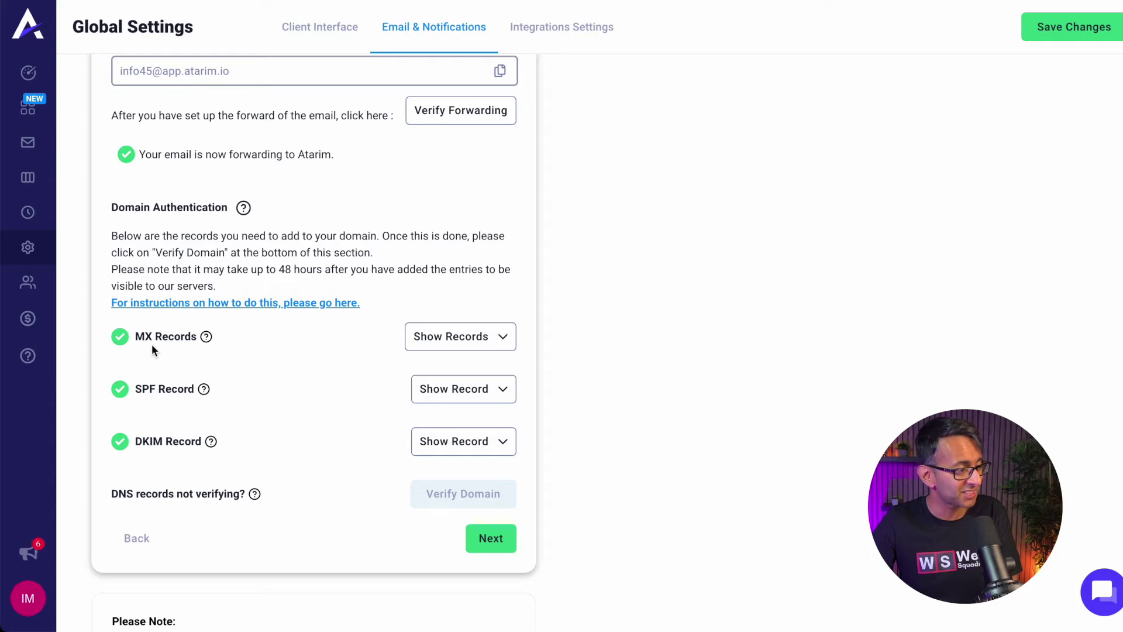
click(497, 345)
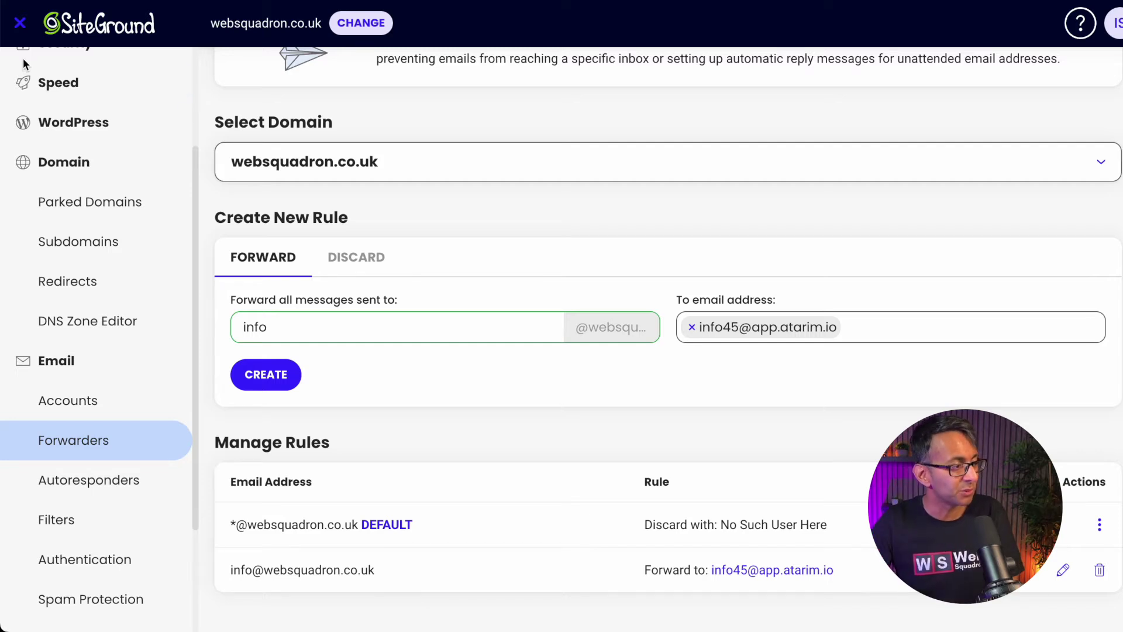
Step: Open SiteGround's DNS Zone Editor on the MX tab with 'Add your own MX records' chosen
click(84, 317)
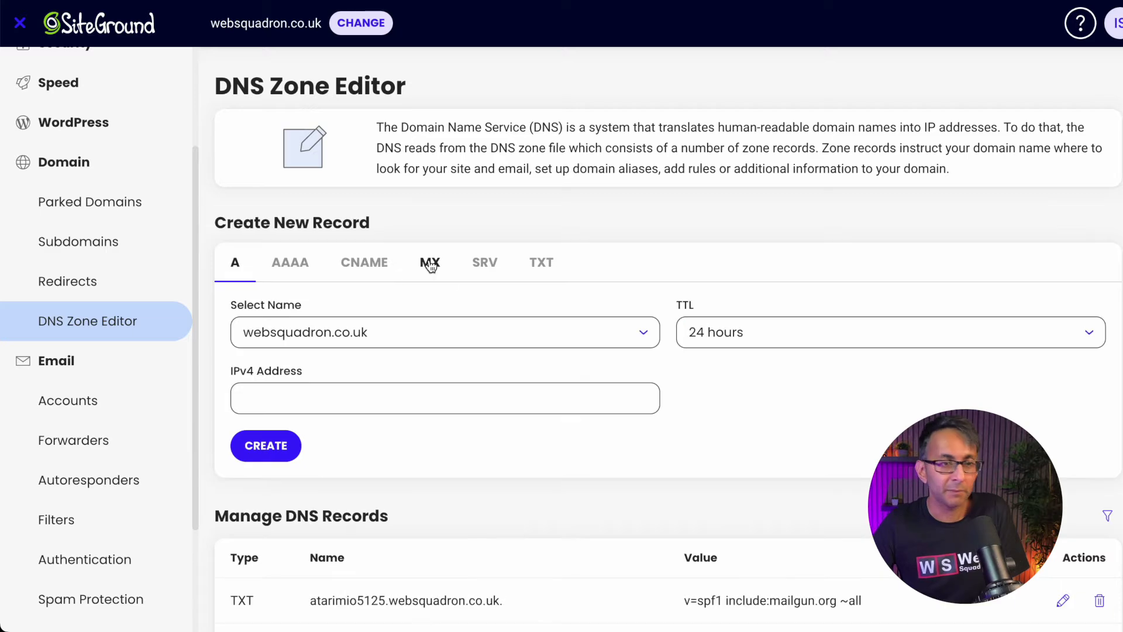
click(430, 263)
click(318, 388)
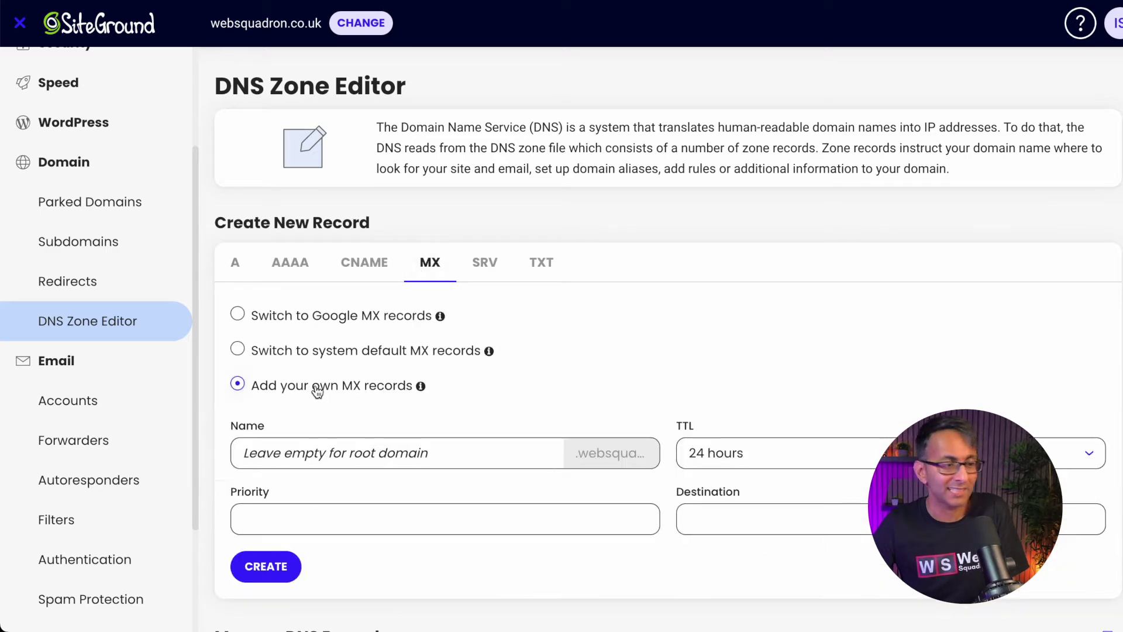
scroll(445, 416, down, 3)
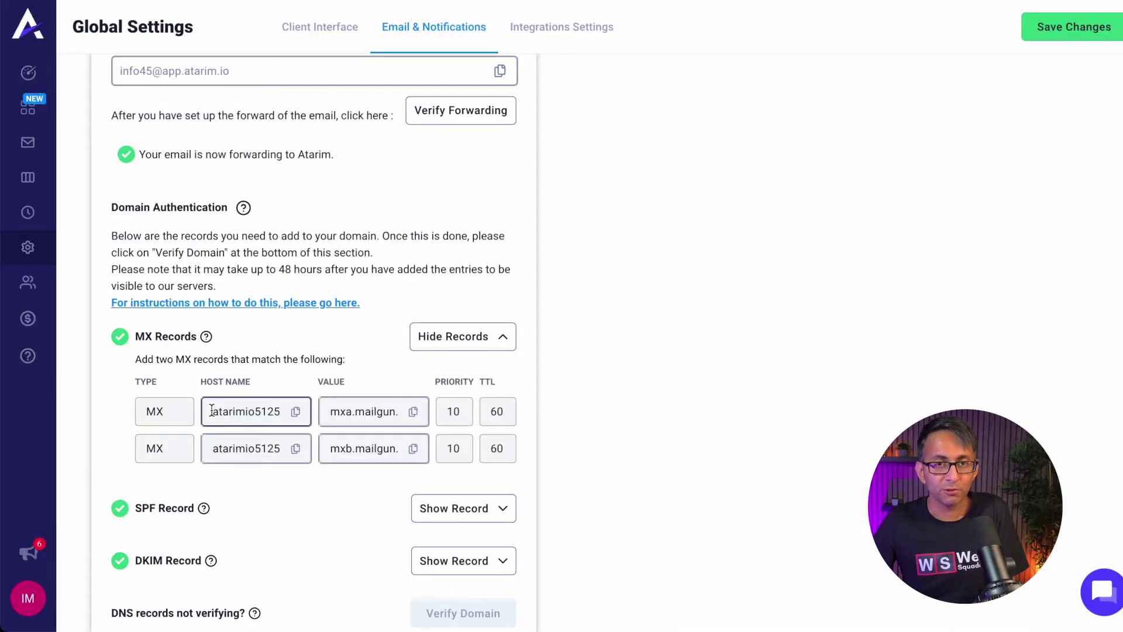
Step: Start an MX record using Atarim's first host name and priority 10, then copy its mail server value
click(296, 411)
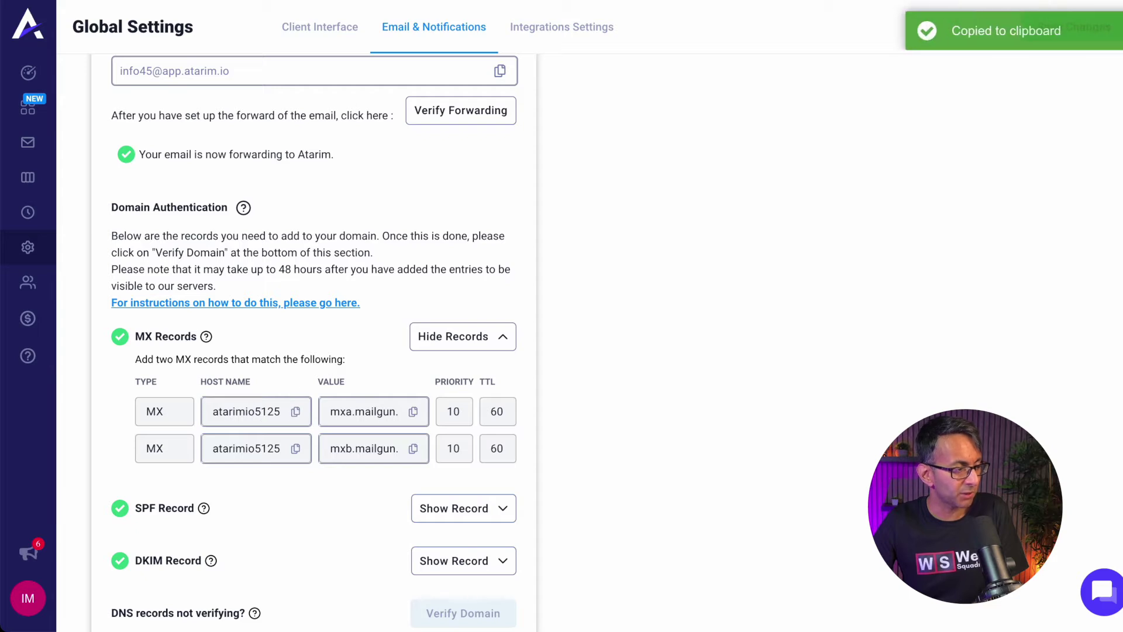
click(325, 243)
key(ctrl+v)
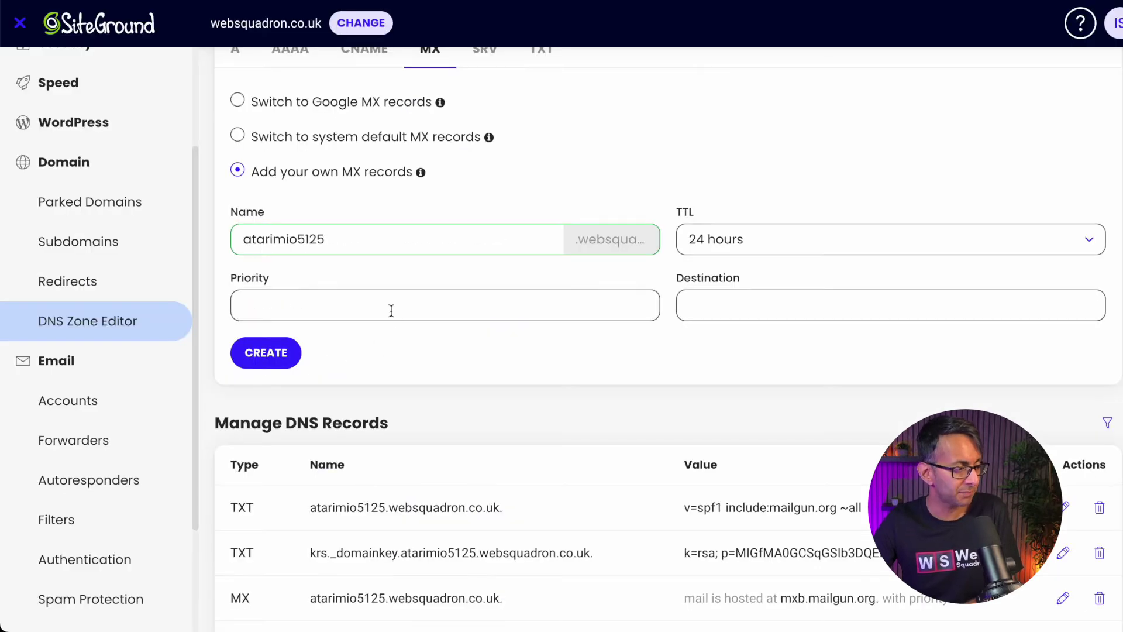
click(391, 311)
text(10)
click(780, 305)
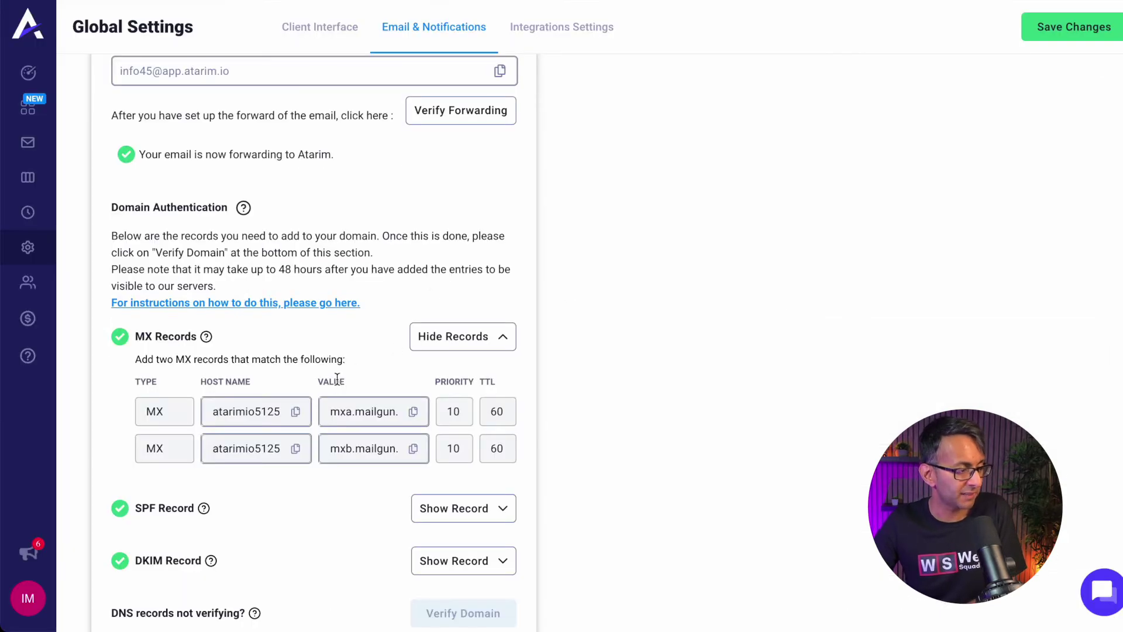
drag(328, 410, 468, 416)
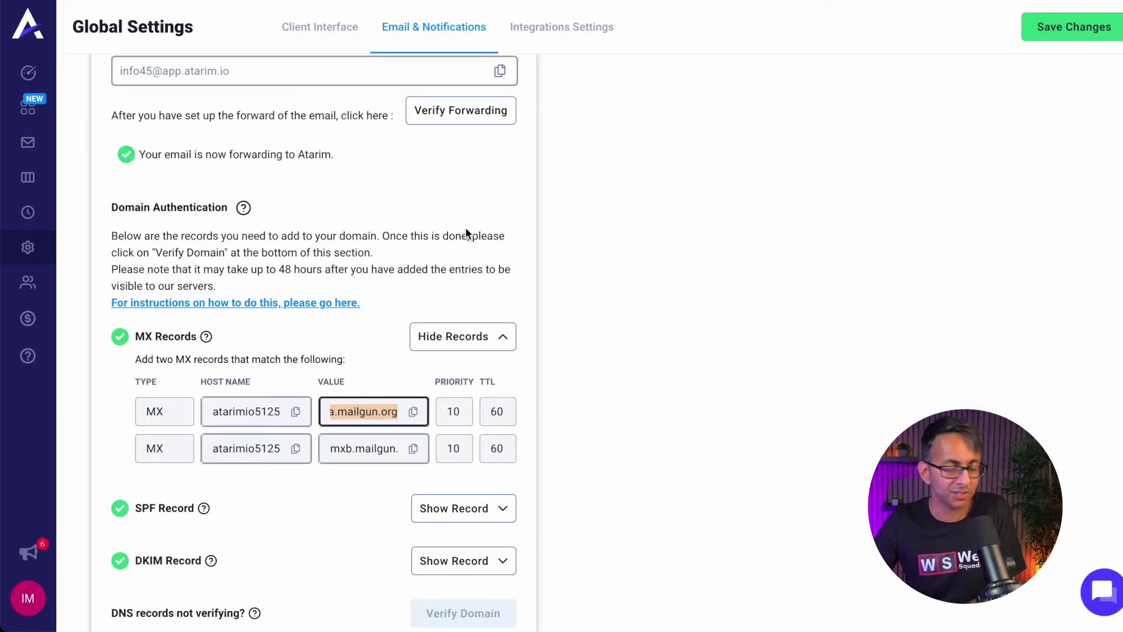
click(413, 412)
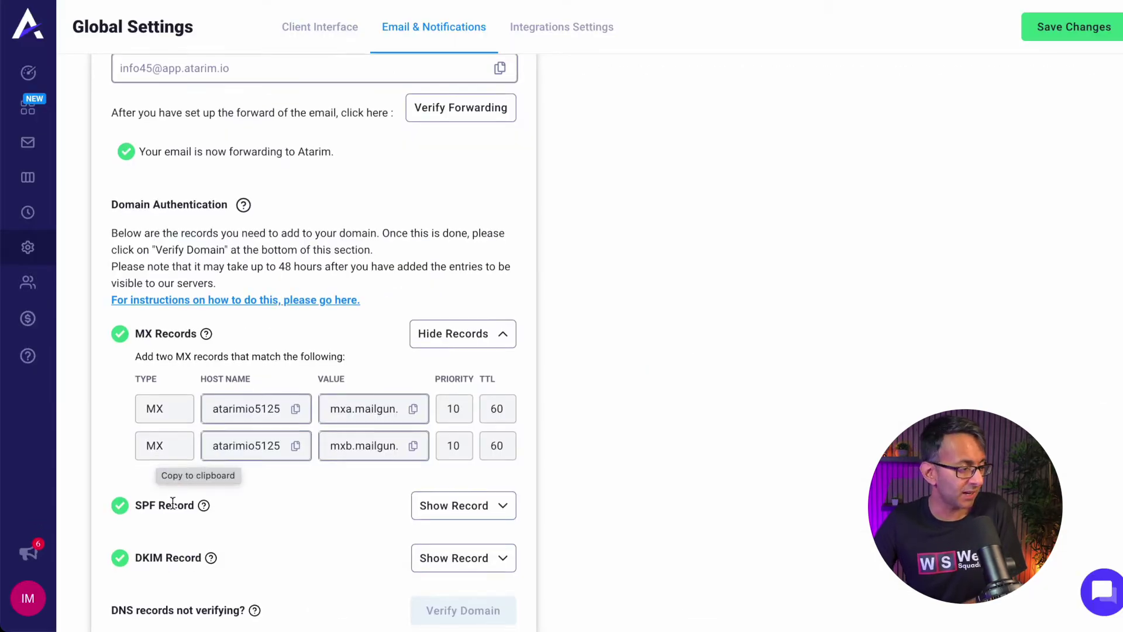
Step: Show Atarim's SPF record and begin a matching TXT record in the DNS Zone Editor
scroll(233, 399, down, 3)
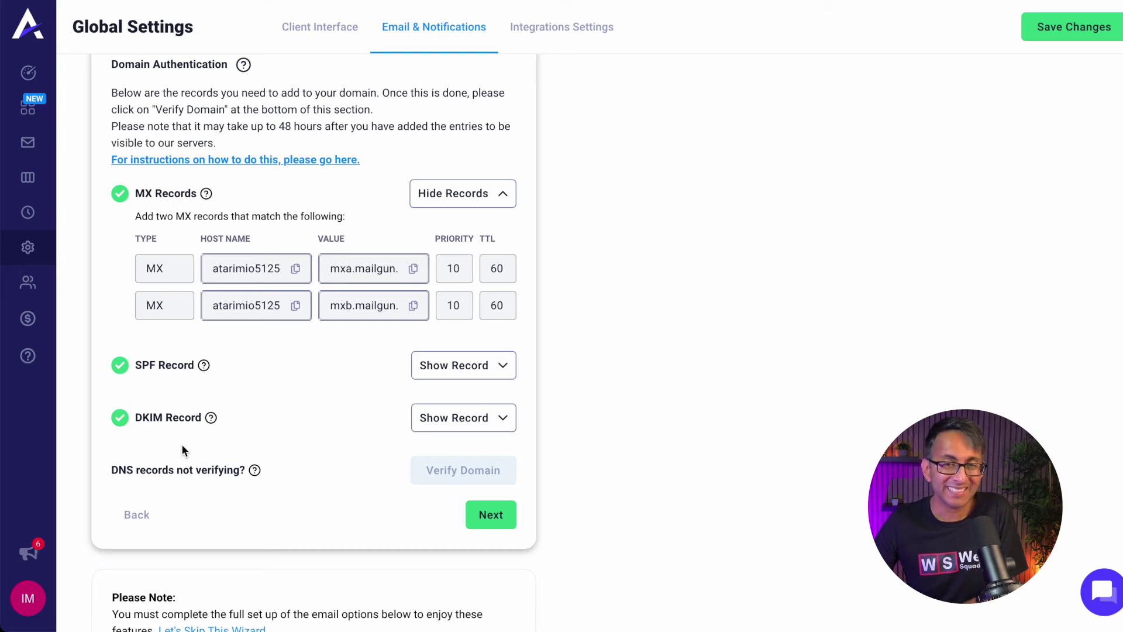
click(497, 368)
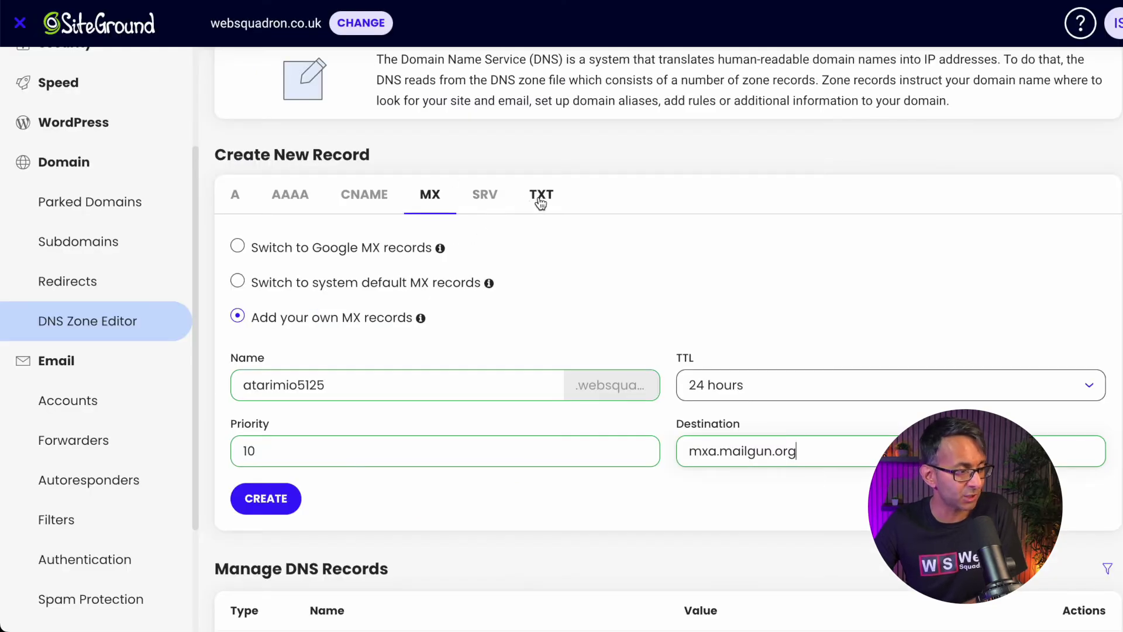
click(538, 197)
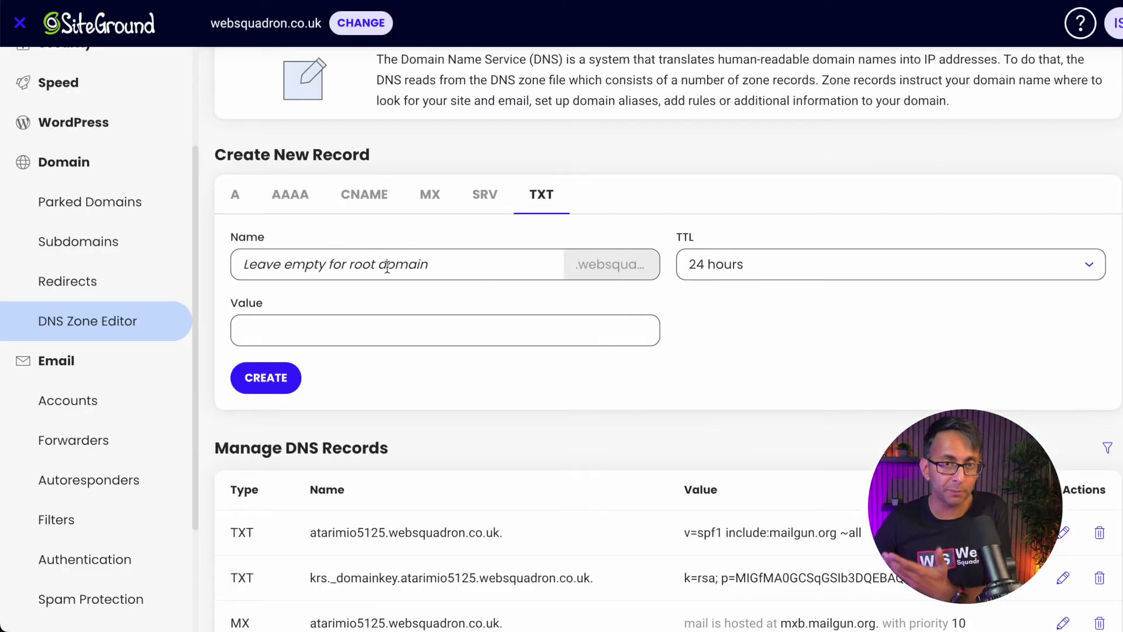
click(521, 326)
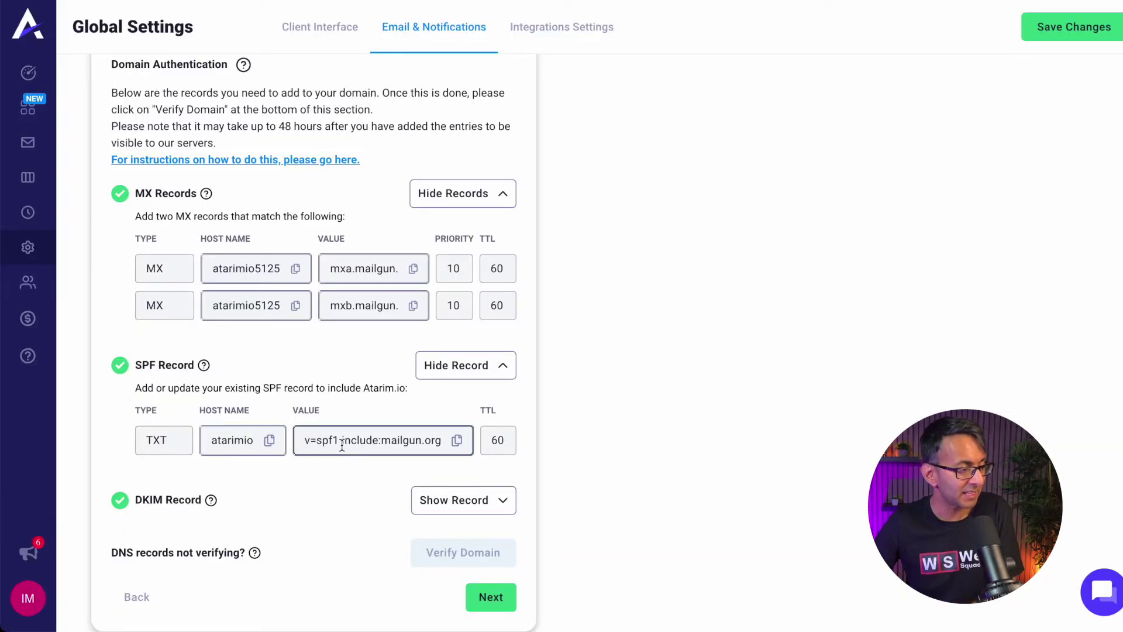
Step: Collapse the MX and SPF record panels and continue to Additional Options
scroll(581, 479, down, 3)
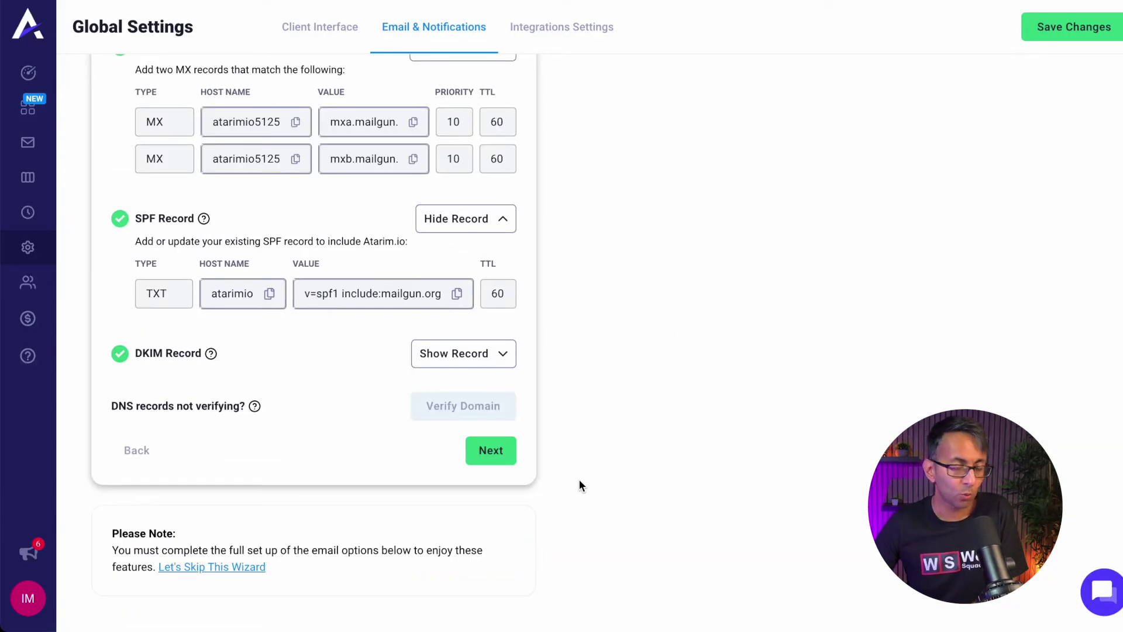
click(497, 460)
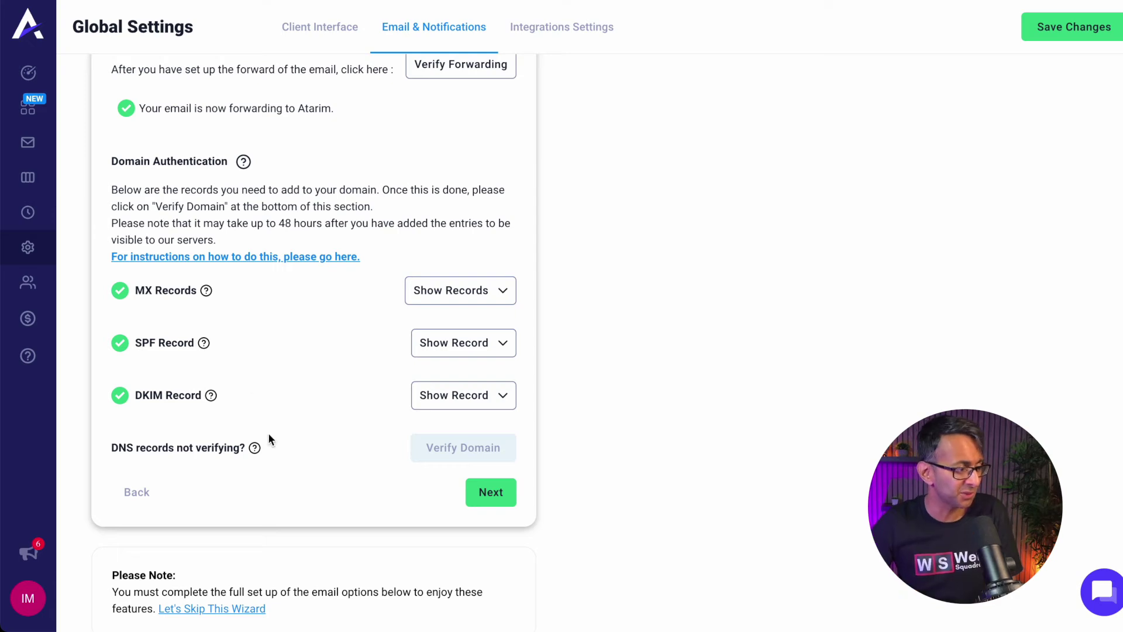
click(491, 492)
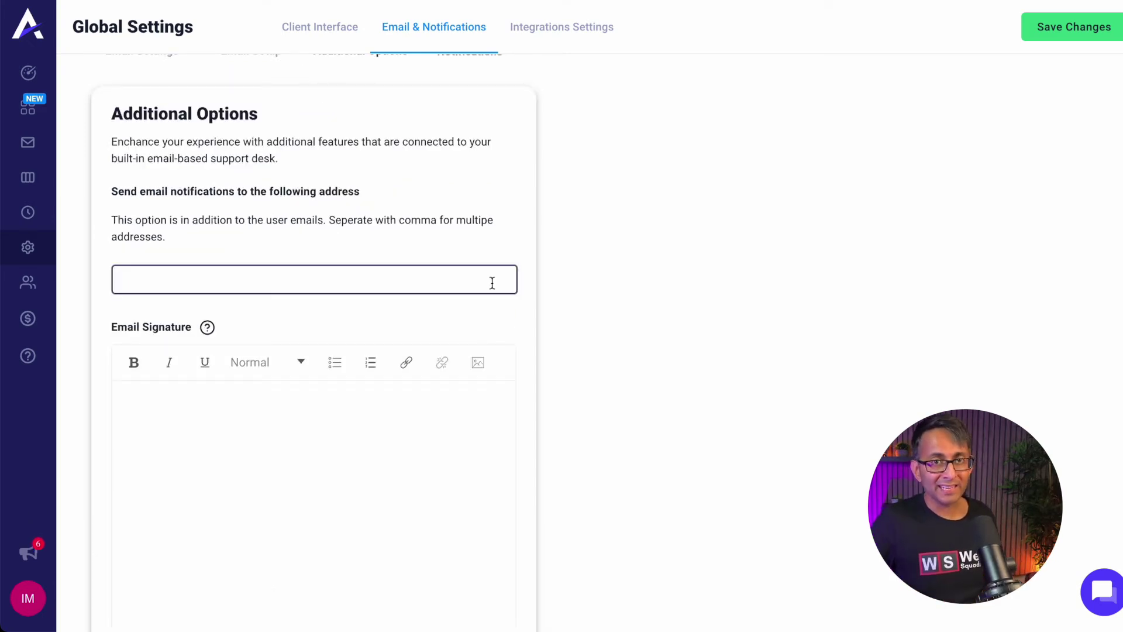
Step: Paste the formatted signature with sign-off, name, job title and company into the Email Signature editor
click(439, 460)
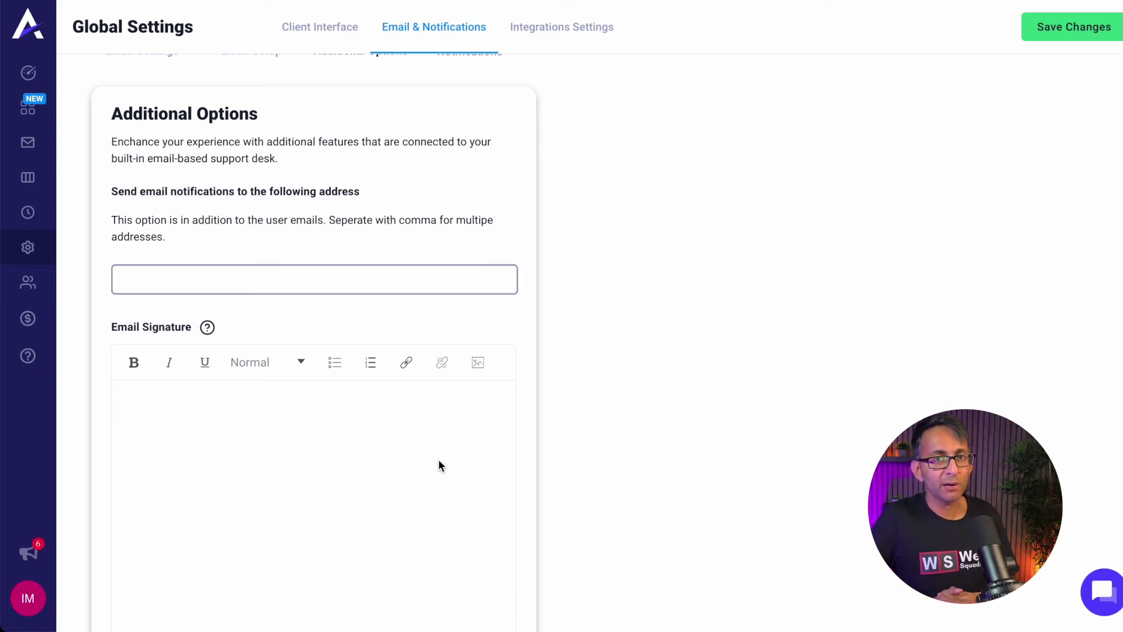
key(ctrl+v)
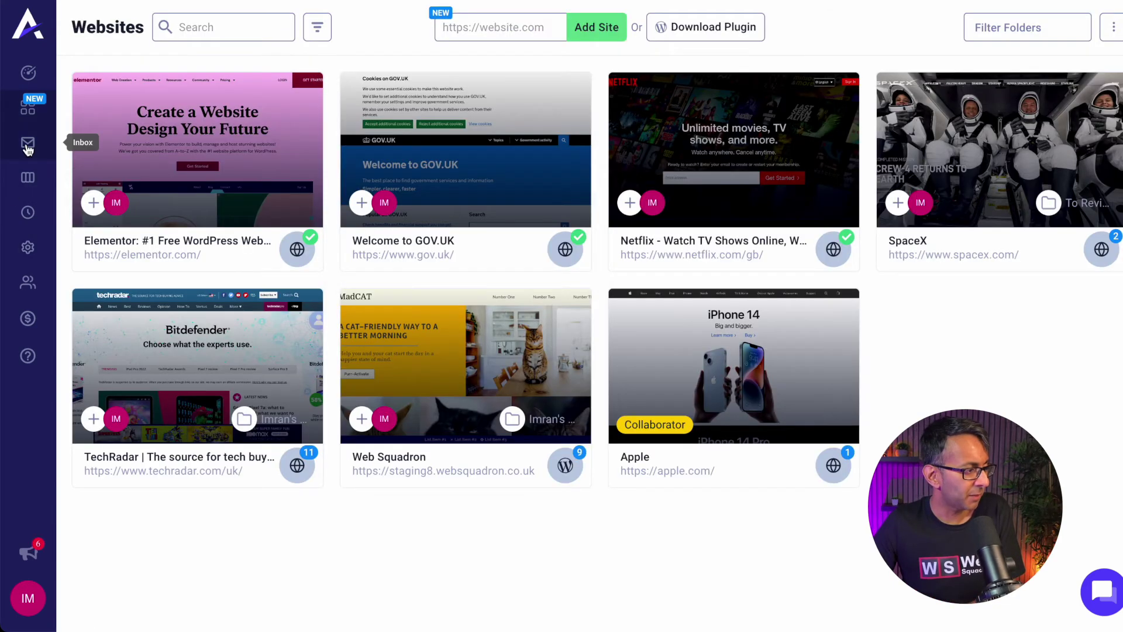
Step: Open the Email Inbox from the sidebar and view its Image Changes task
click(26, 146)
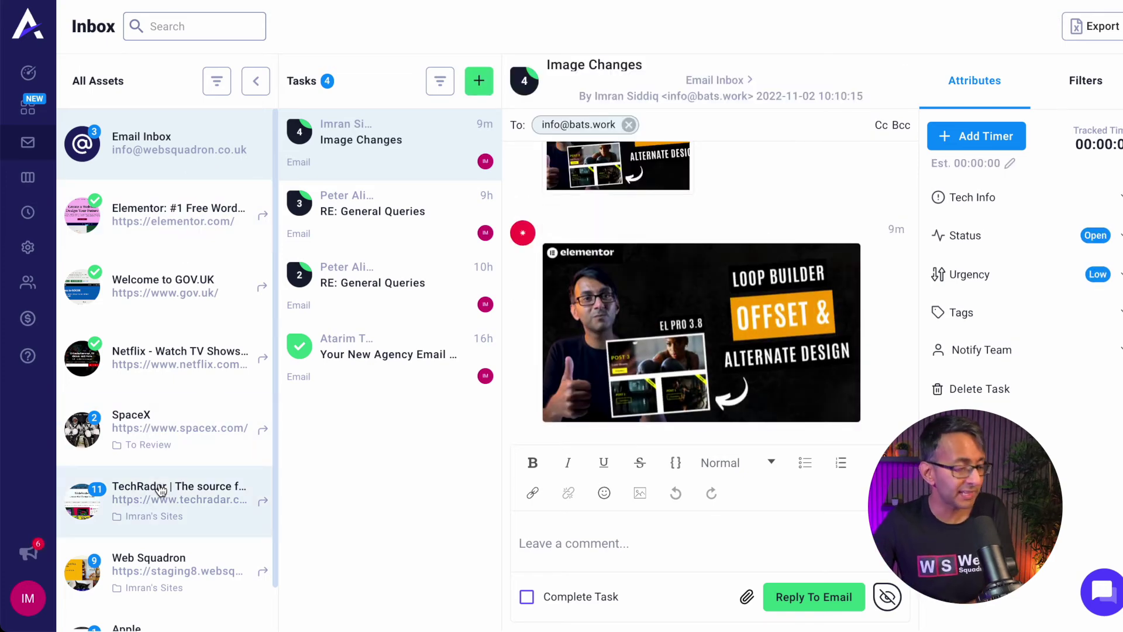
click(411, 169)
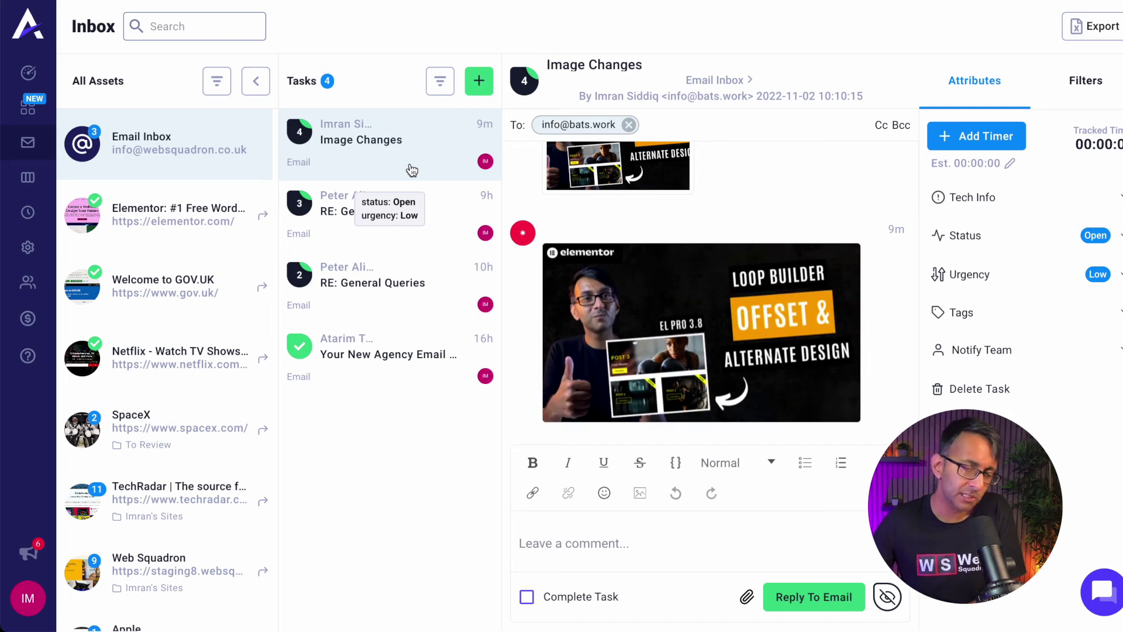
mouse_move(709, 319)
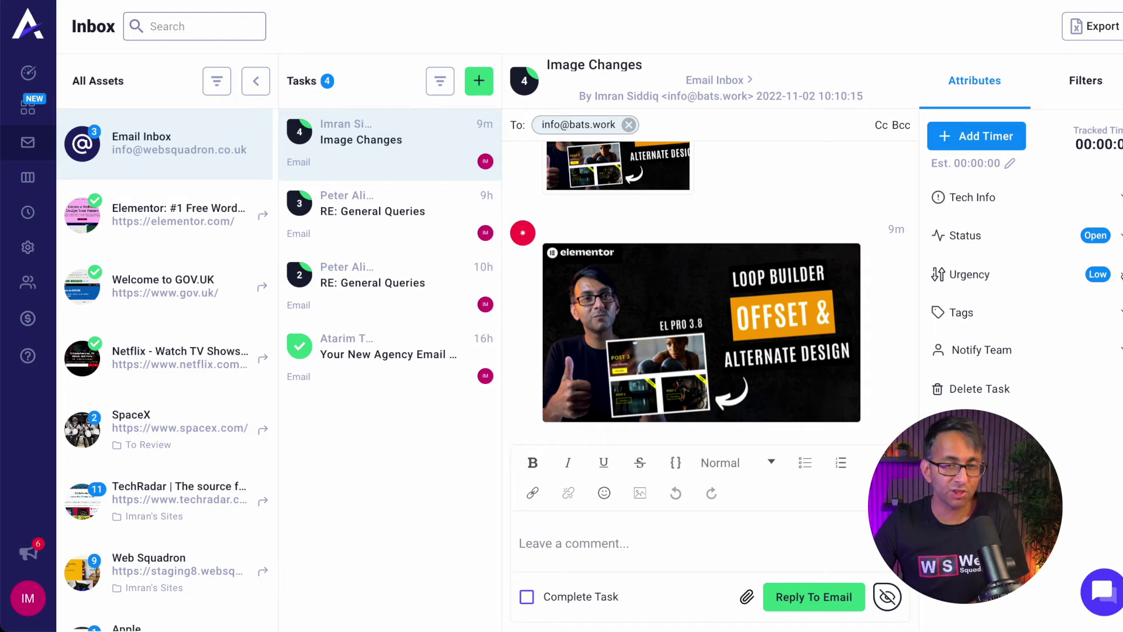
Step: Set the Urgency slider to High and choose Web Squadron under Tech Info's website assignment
click(1119, 275)
click(1053, 335)
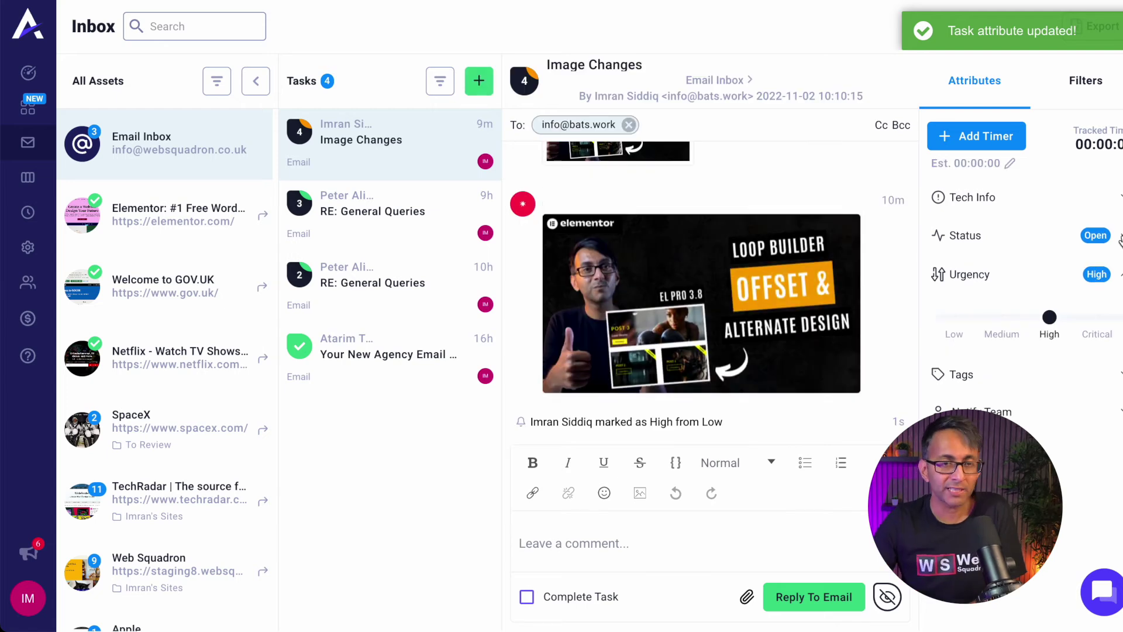
click(1118, 200)
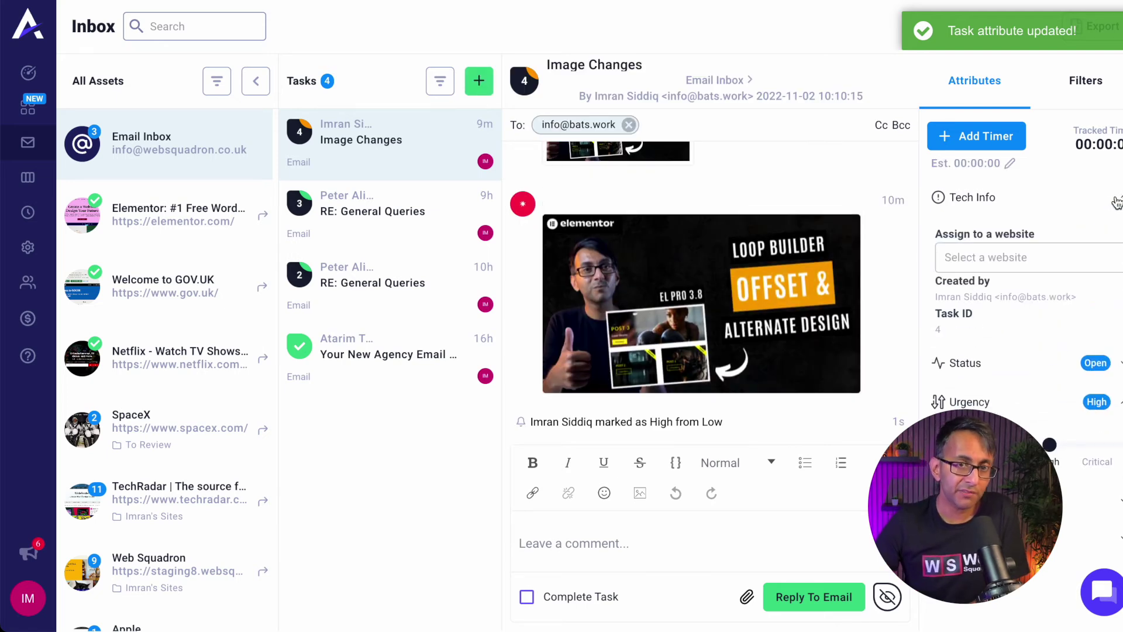
click(1023, 257)
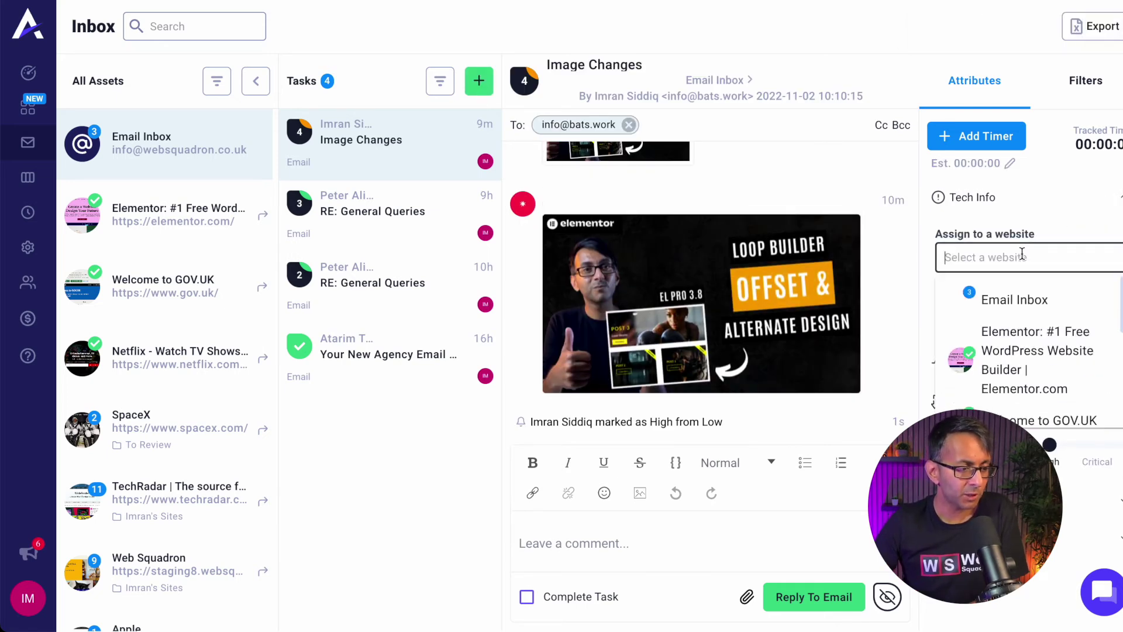
scroll(1100, 328, down, 5)
click(1066, 394)
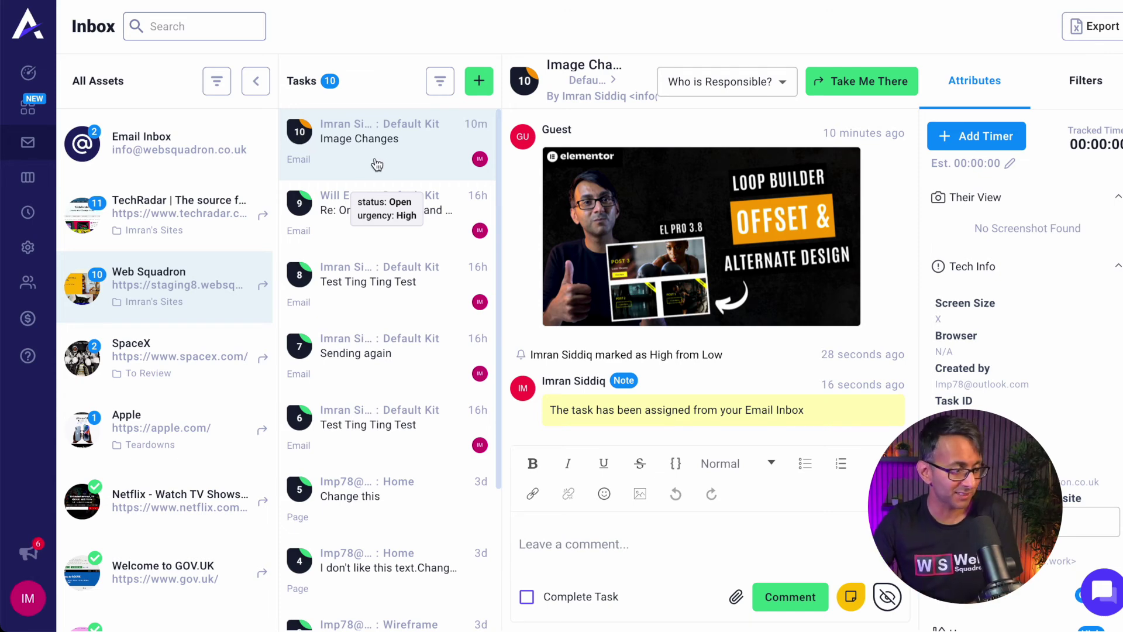
Step: Return to the Email Inbox and assign the RE: General Queries task to the Apple website
click(190, 131)
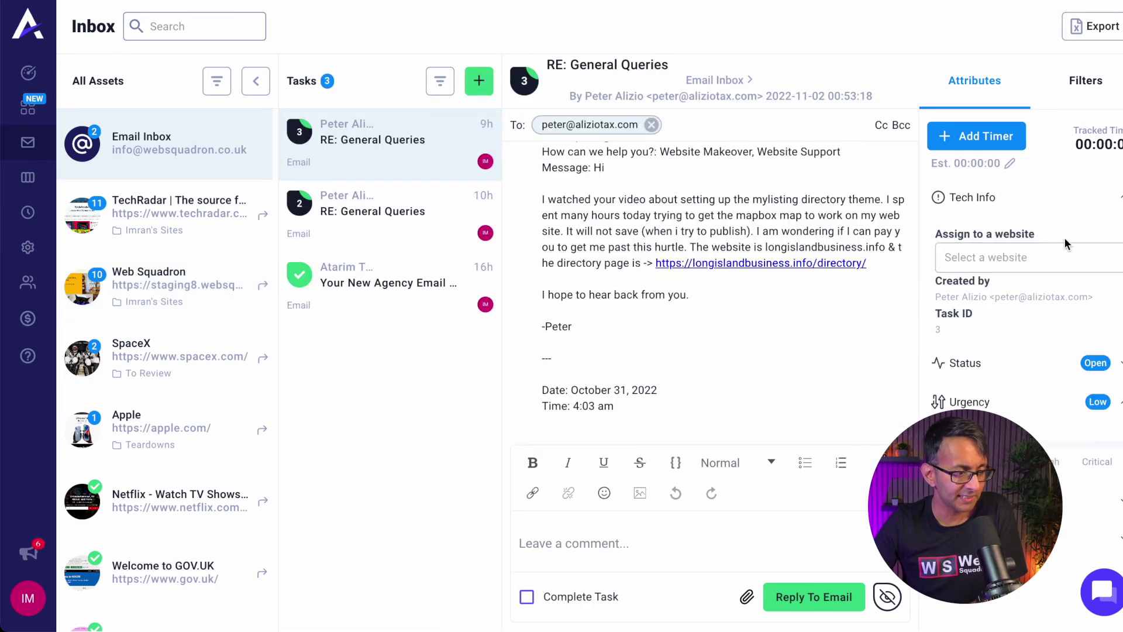
click(1058, 257)
click(1056, 410)
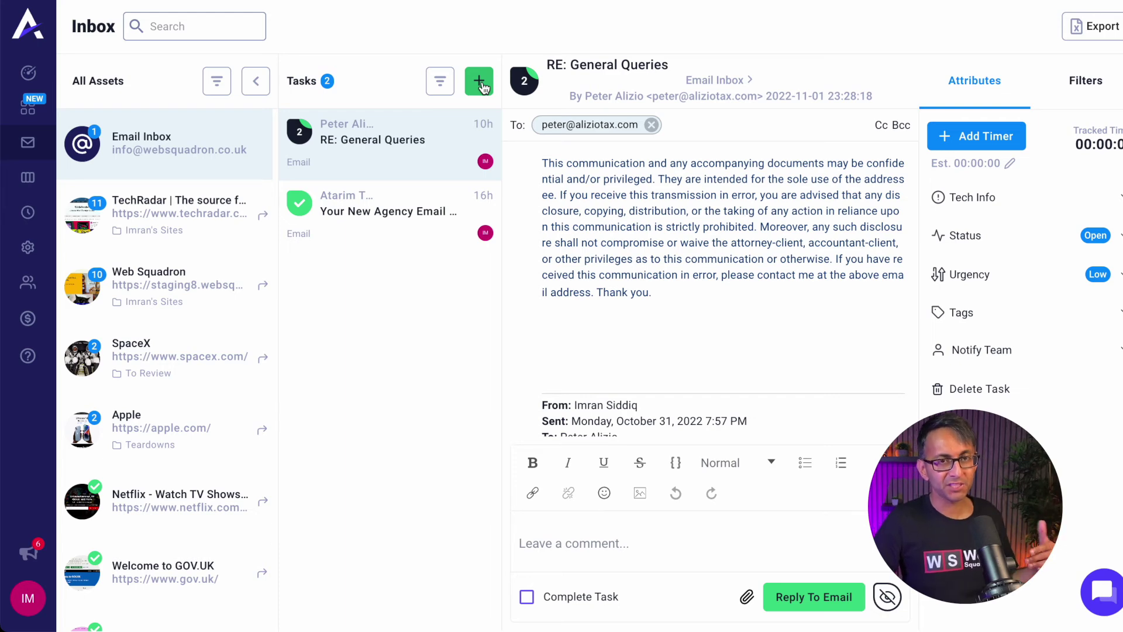
Step: Bring up a blank new email form with To, Cc, Bcc and Subject fields
click(481, 84)
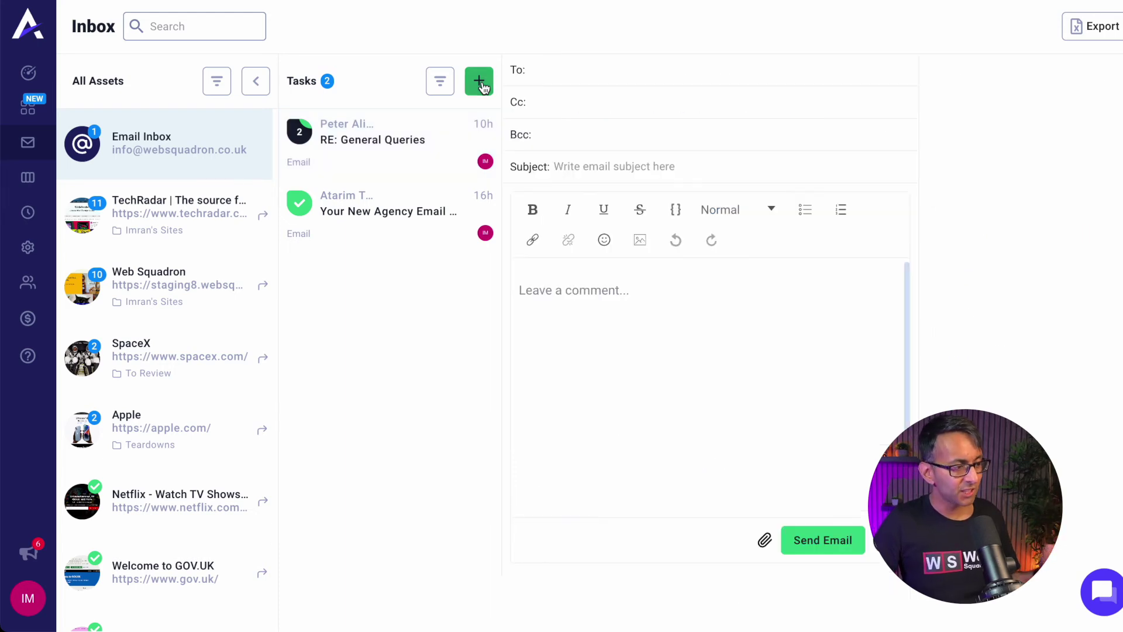